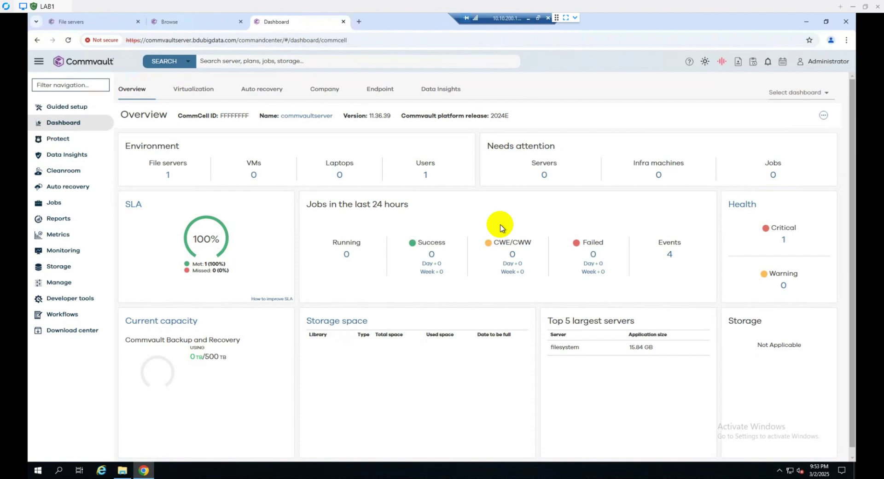
Step: Run LaunchInstaller from the E:\WinX64 folder as administrator
left_click(121, 470)
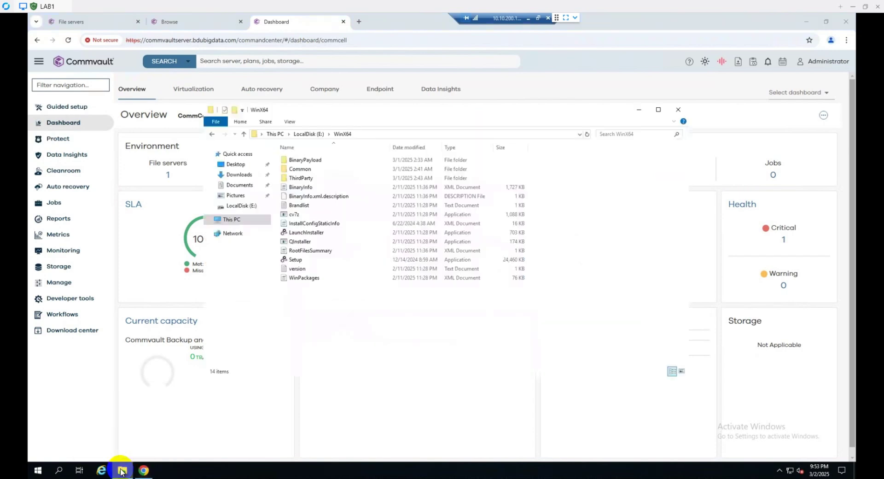
right_click(312, 234)
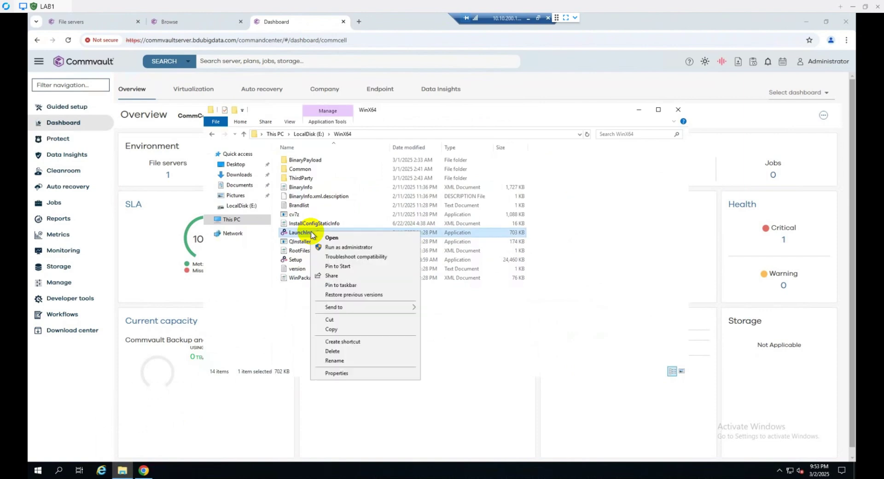
left_click(340, 250)
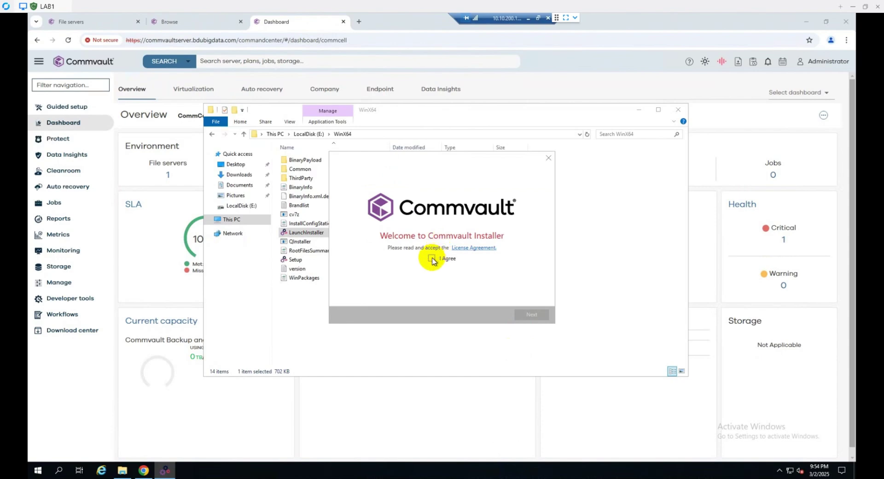
Step: Accept the license and start a custom WinX64 package with advanced package selection
left_click(432, 259)
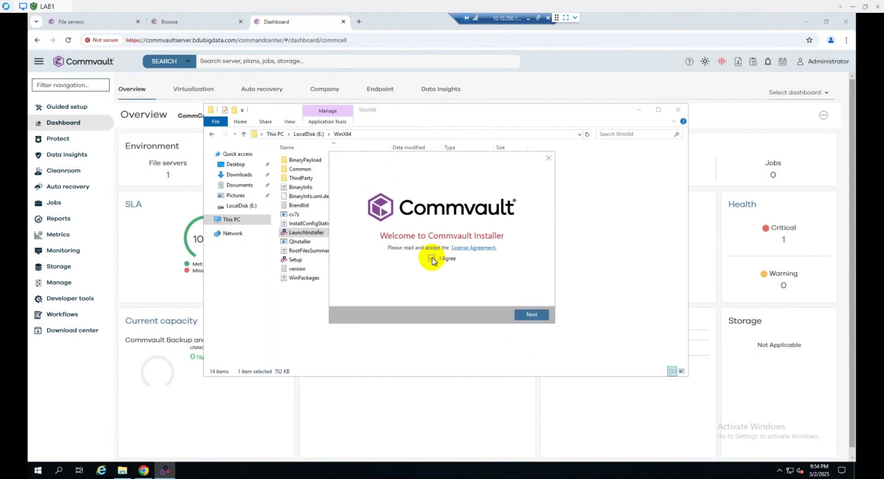
left_click(529, 319)
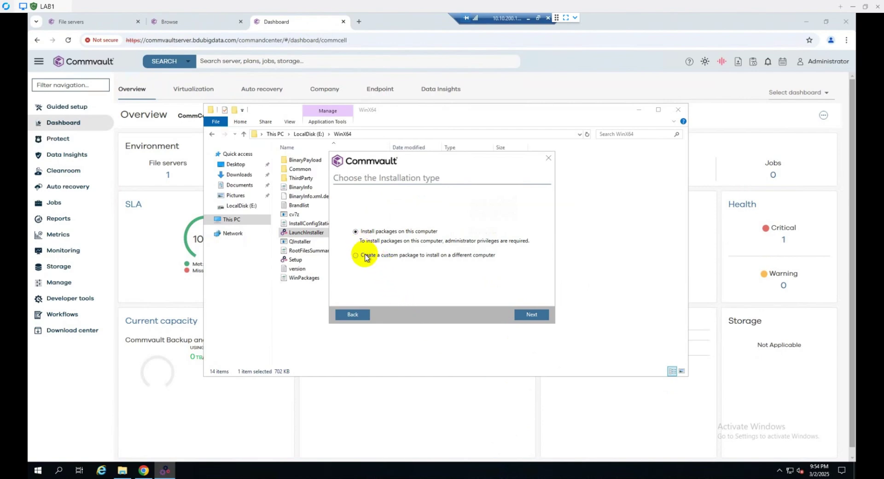
left_click(531, 317)
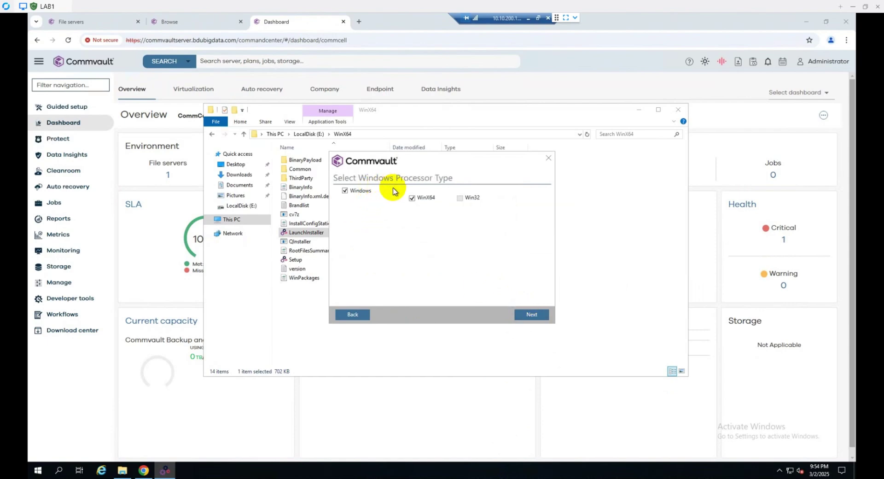
left_click(532, 315)
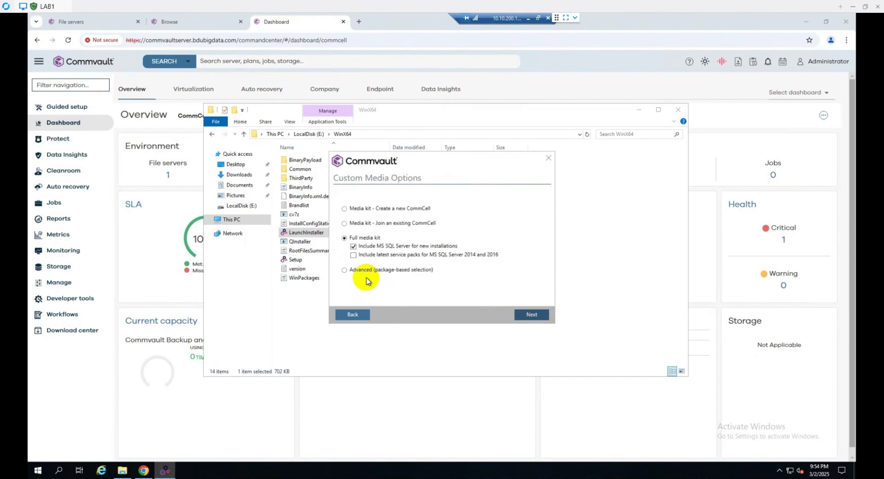
left_click(528, 316)
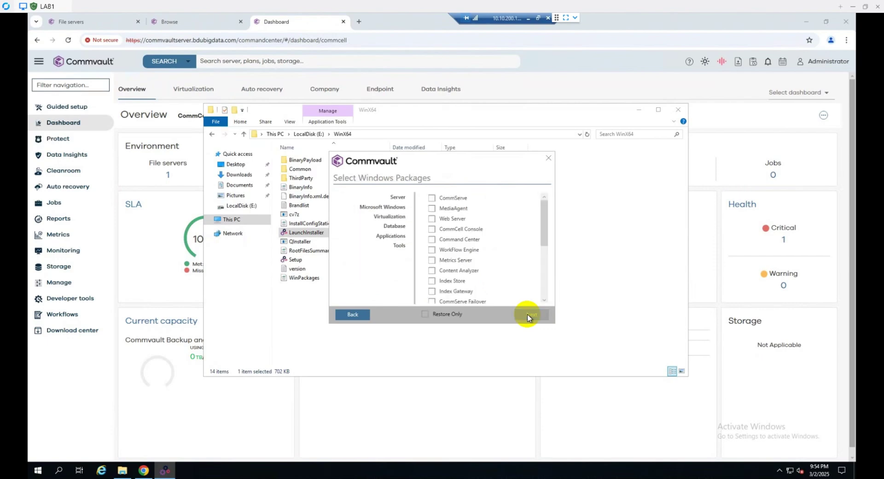
Step: Include the File System and MSSQL agent packages in the custom package
left_click(404, 208)
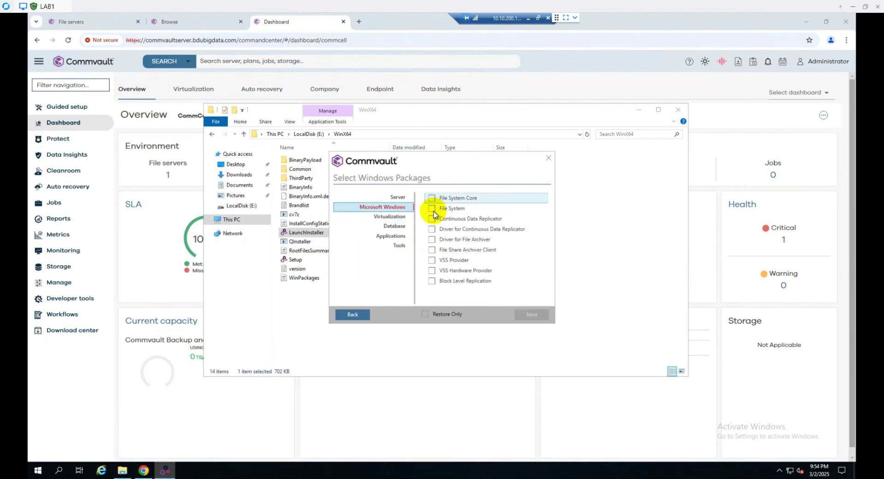
left_click(432, 210)
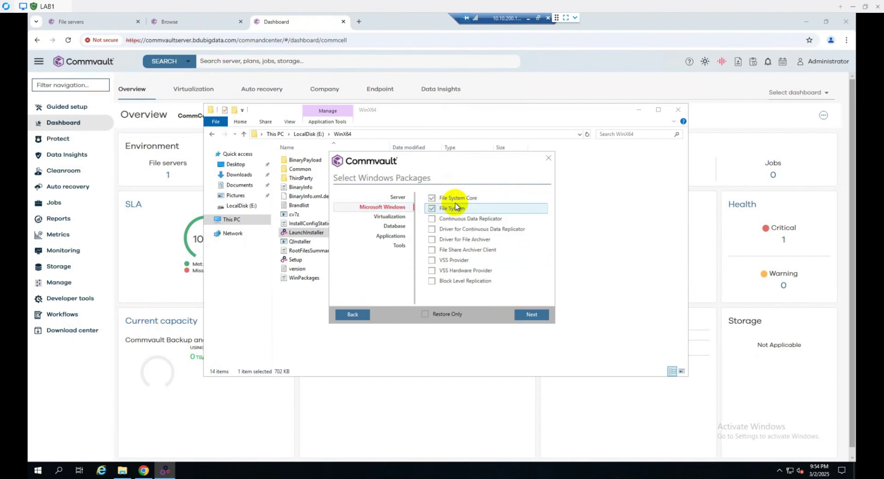
left_click(402, 228)
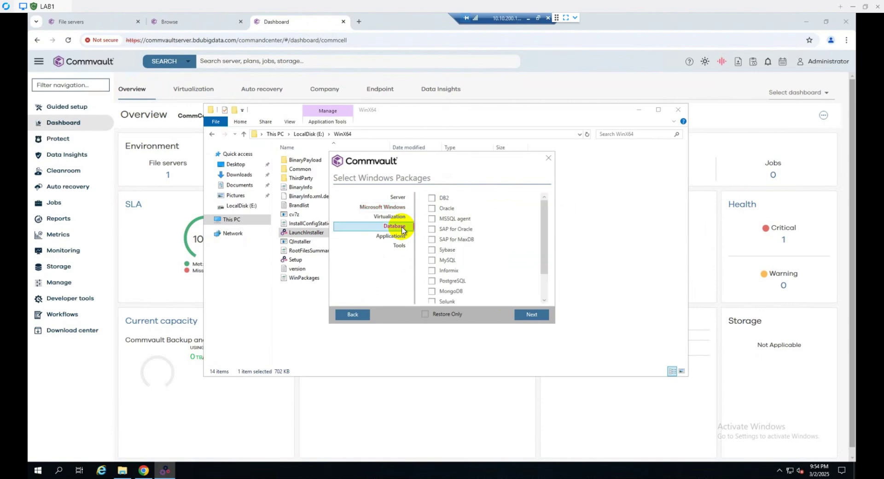
left_click(433, 221)
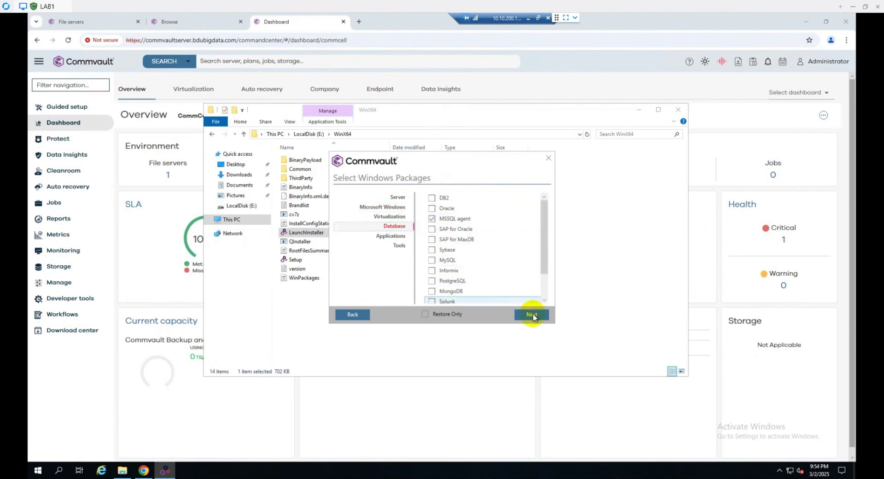
left_click(533, 316)
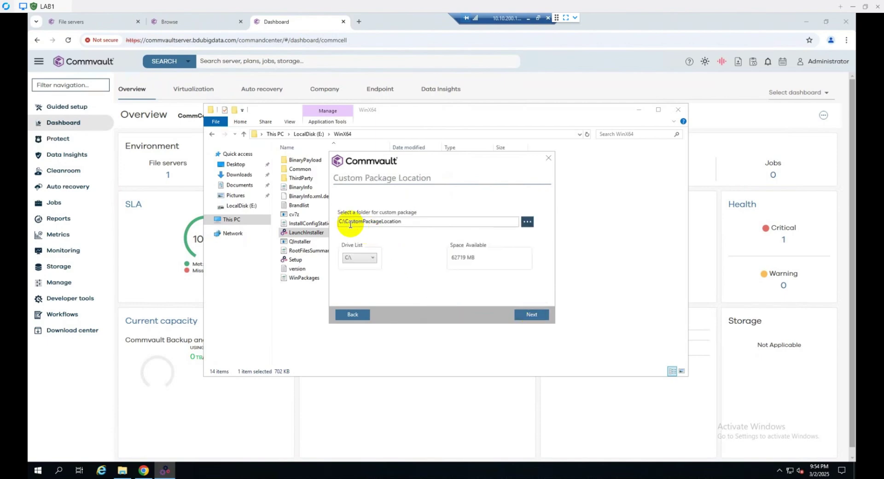
Step: Create the custom package in C:\CustomPackageLocation, close the installer, and switch remote machines
left_click(530, 317)
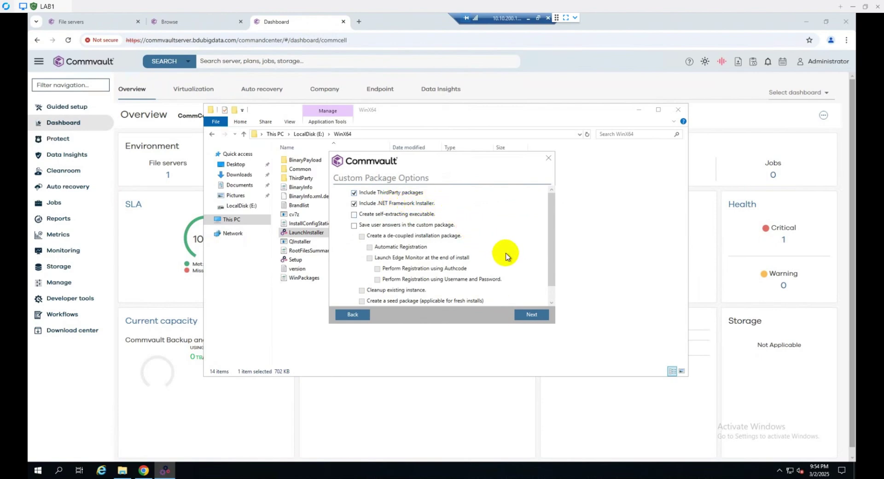
left_click(524, 317)
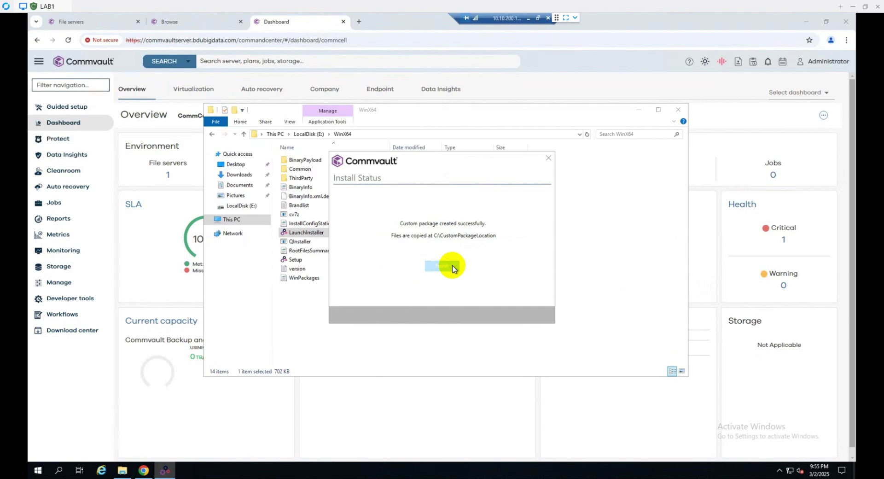
left_click(453, 269)
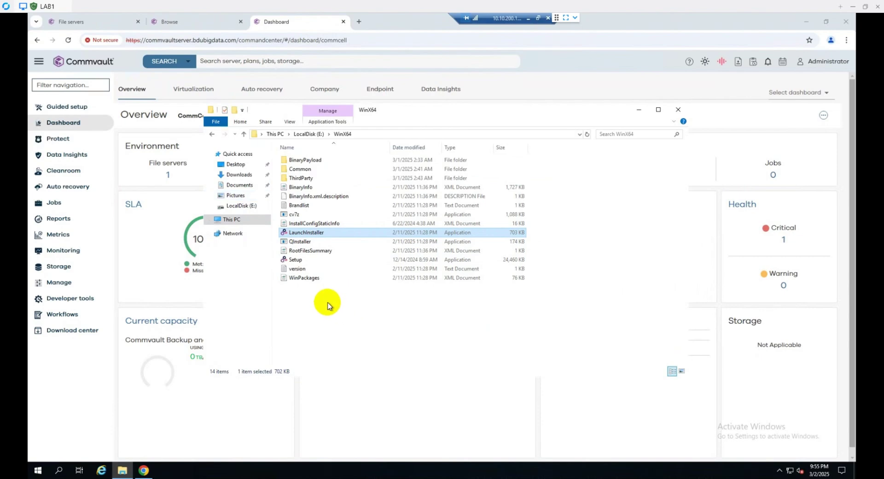
left_click(519, 472)
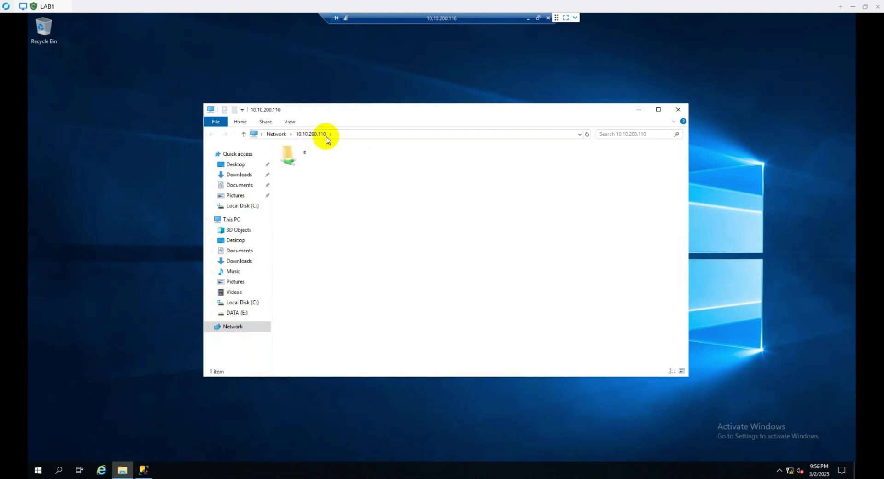
Step: Browse to the \\10.10.200.110\e\Package\mssql database share folder
left_click(303, 158)
double_click(303, 158)
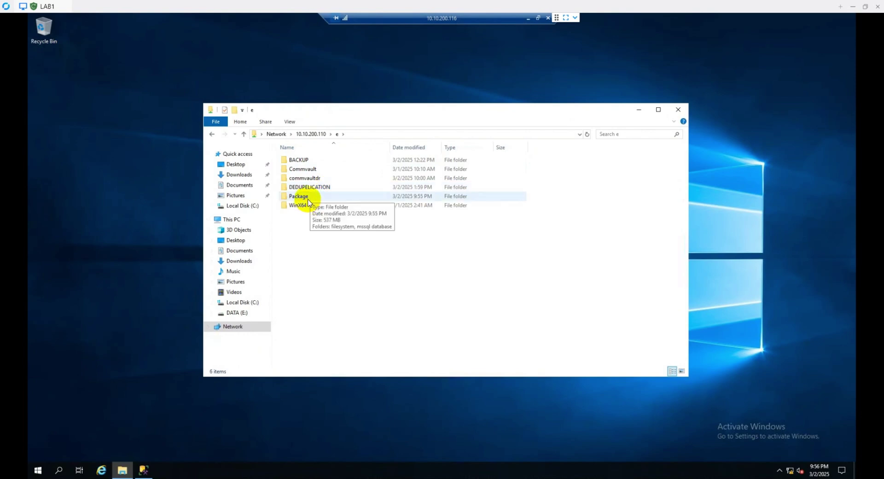
double_click(308, 198)
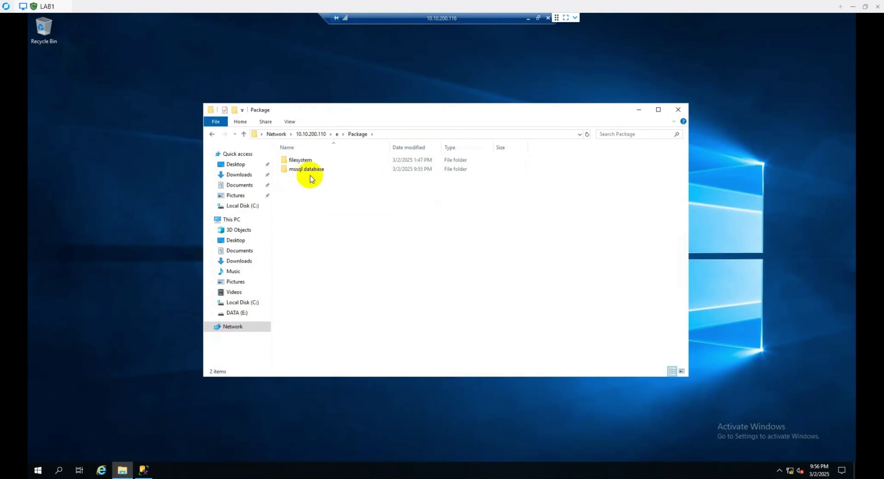
double_click(311, 173)
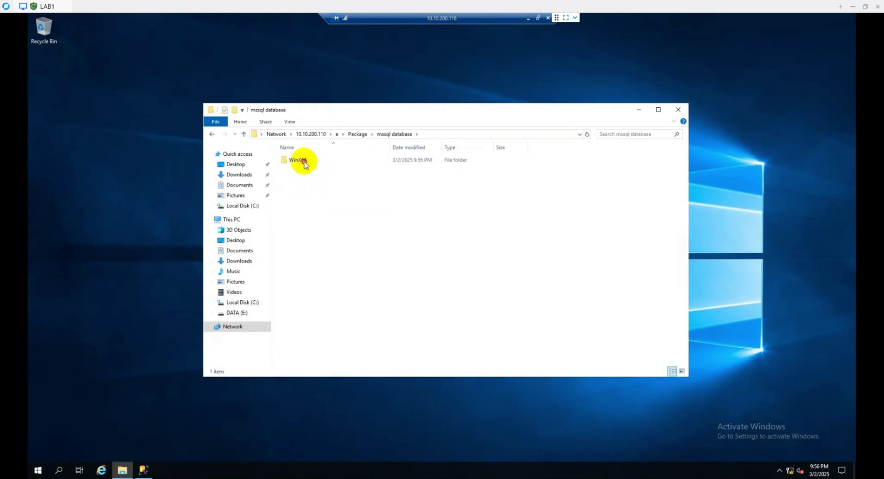
Step: Copy the WinX64 folder onto the desktop and close Explorer
left_click(305, 165)
right_click(305, 164)
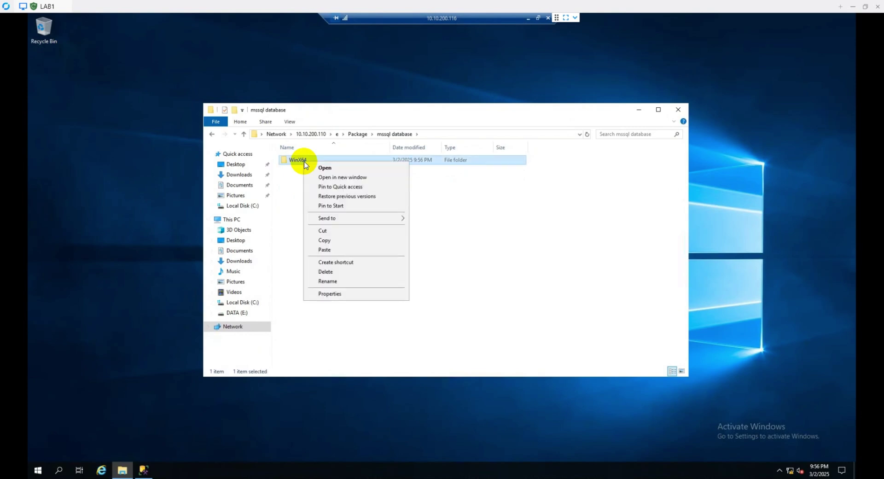
left_click(338, 242)
left_click(124, 172)
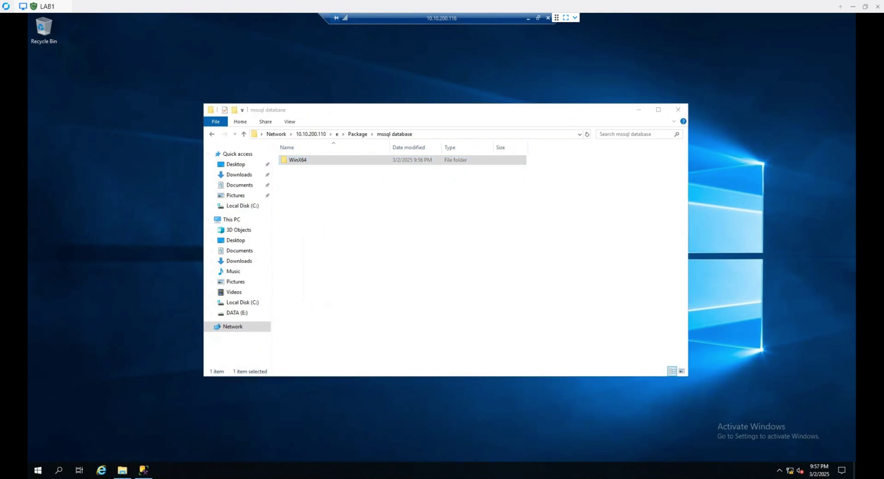
key("ctrl+v")
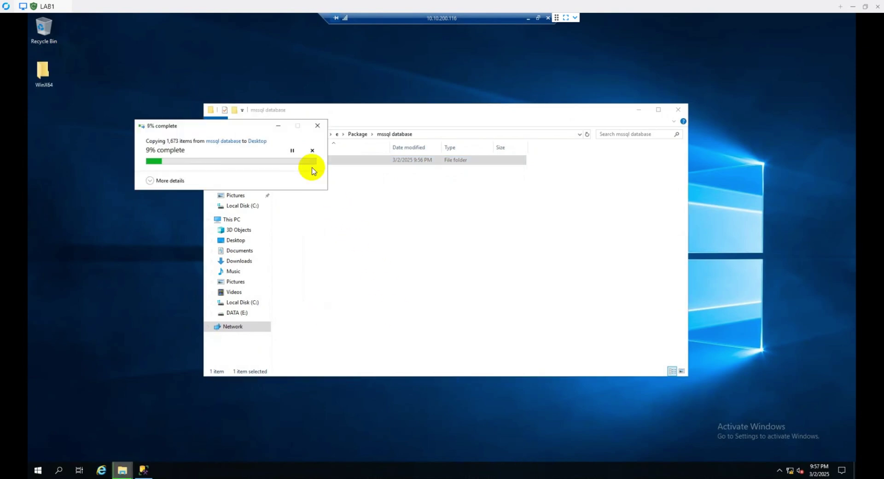
left_click(678, 110)
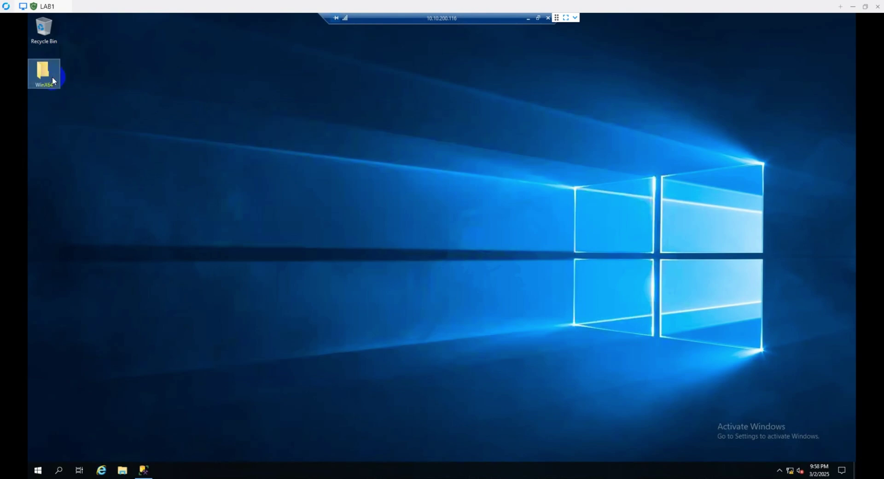
Step: Run Setup from the desktop WinX64 folder as administrator and pass the language page
double_click(52, 78)
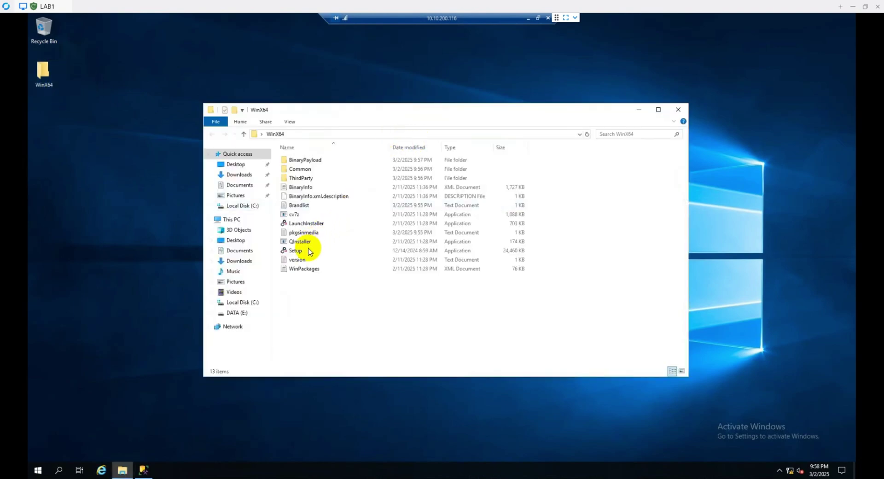
left_click(308, 254)
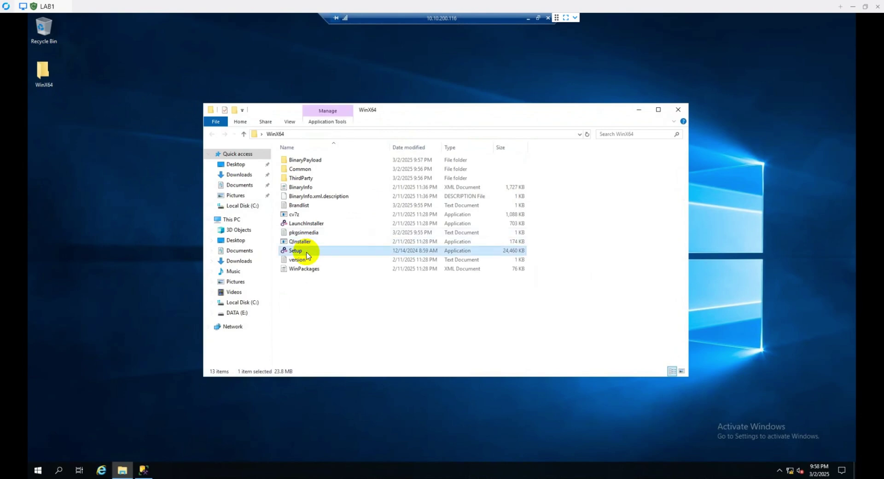
right_click(307, 254)
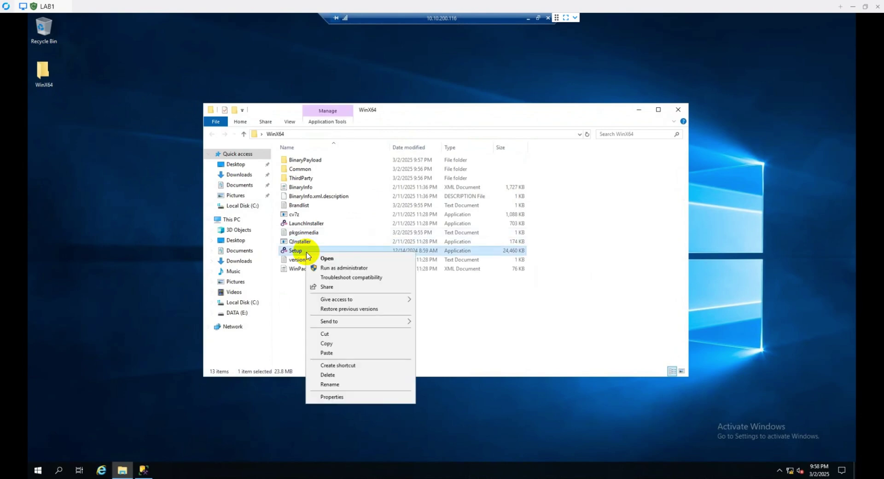
left_click(331, 269)
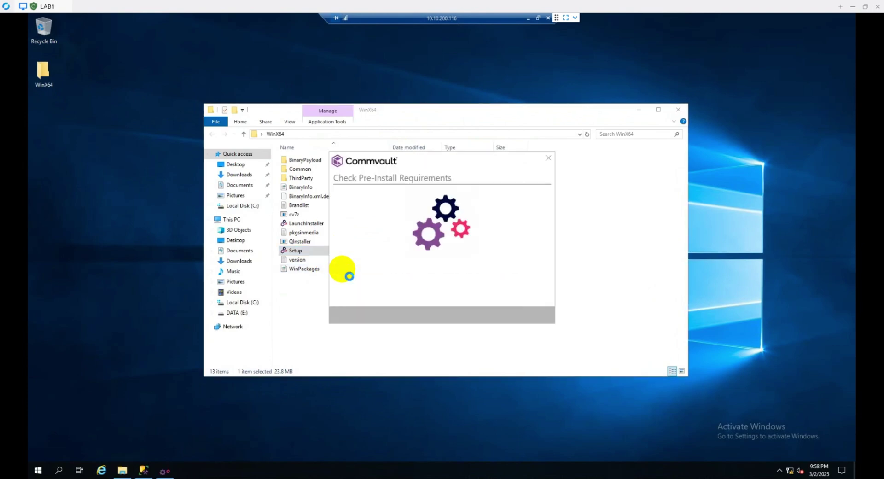
left_click(532, 315)
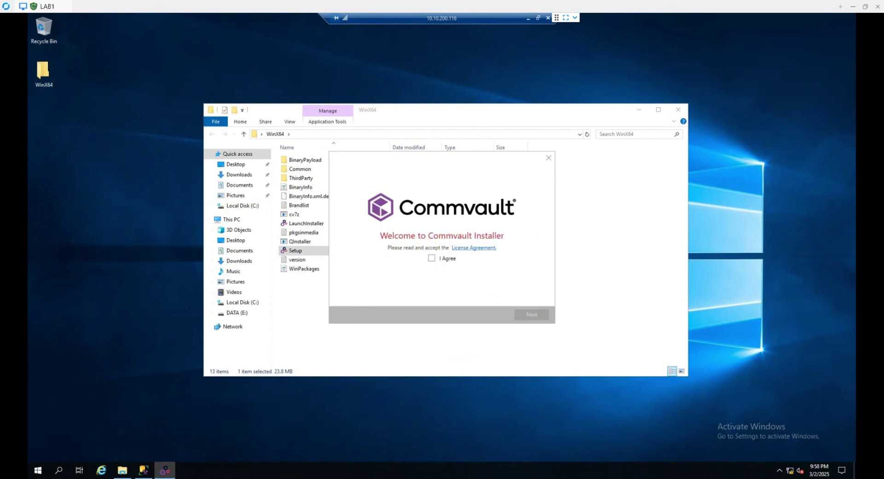
Step: Accept the license and choose to install packages on this computer with advanced selection
left_click(432, 257)
key("Return")
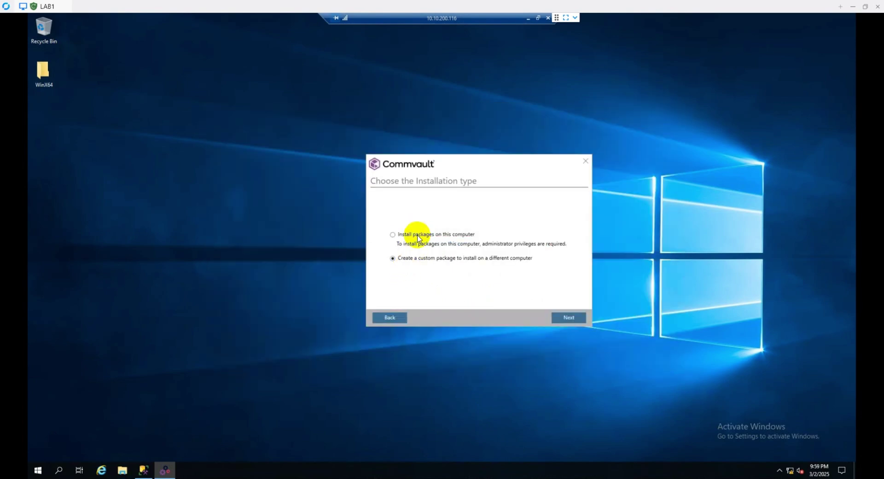
left_click(564, 322)
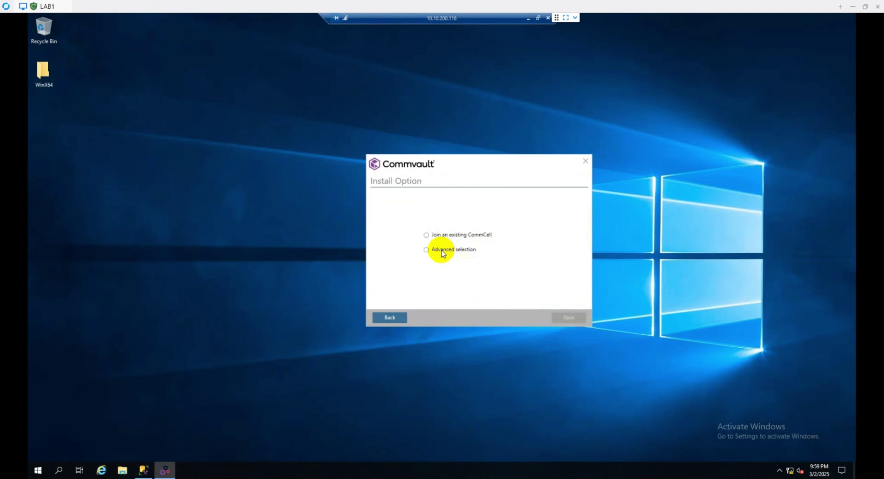
left_click(442, 253)
left_click(568, 320)
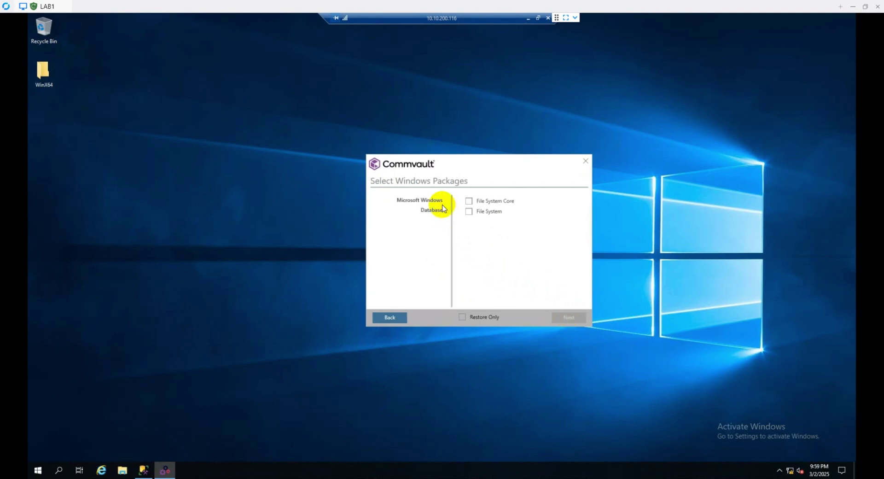
Step: Install File System Core and MSSQL agent to the default path with default options
left_click(469, 201)
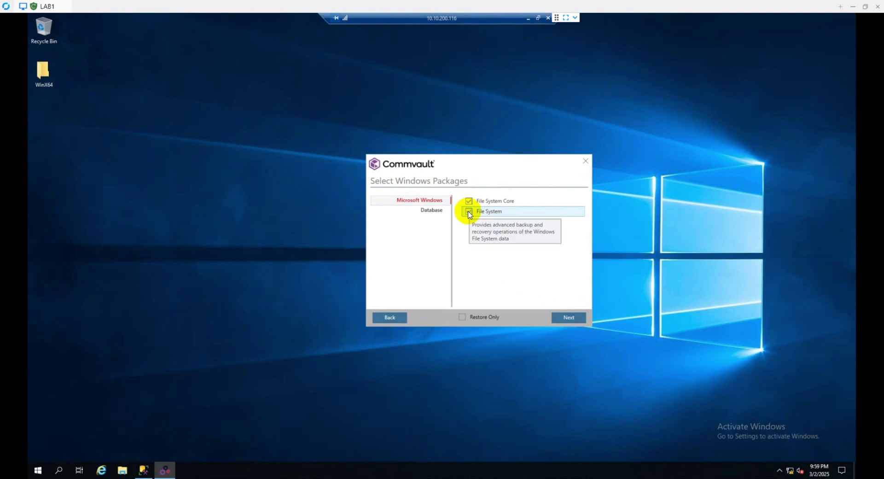
left_click(437, 211)
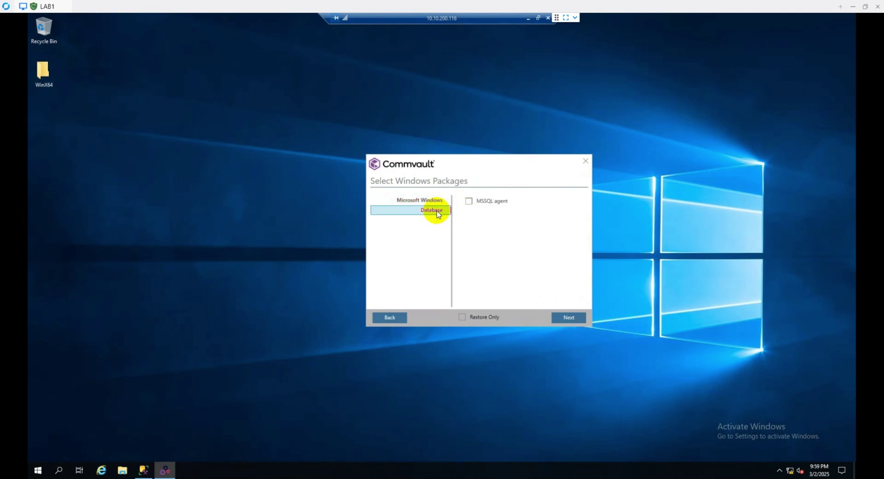
left_click(469, 203)
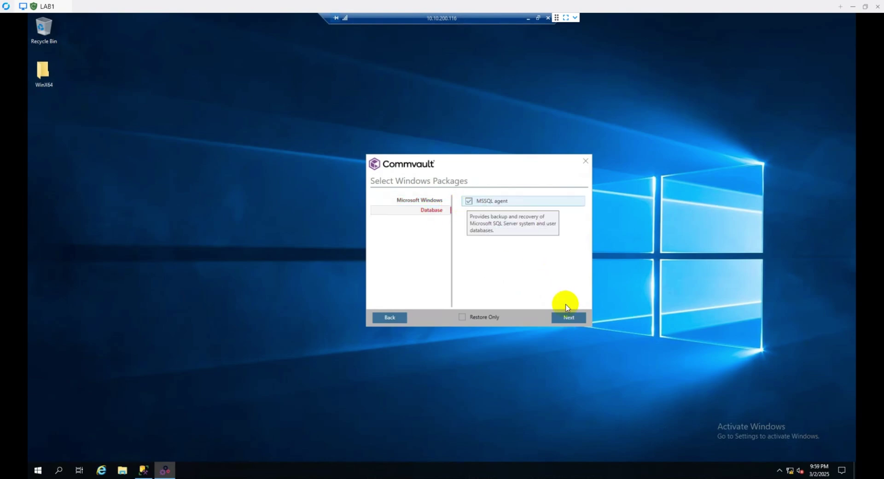
left_click(571, 319)
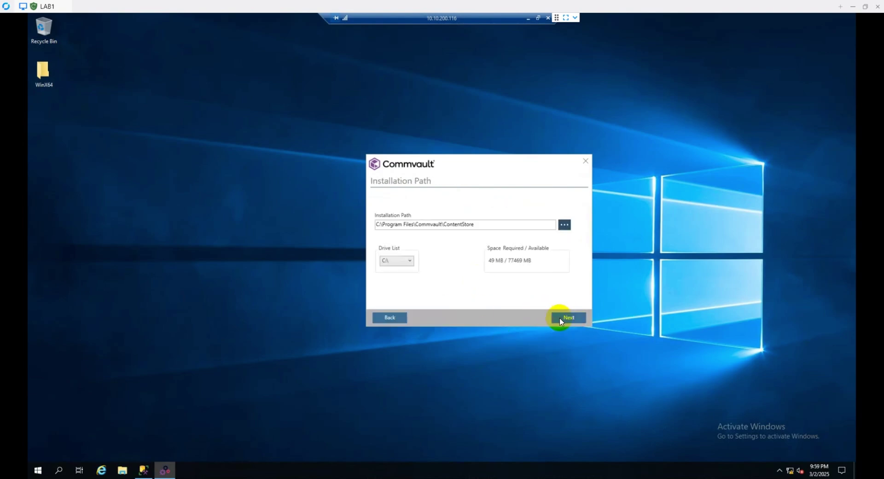
left_click(560, 318)
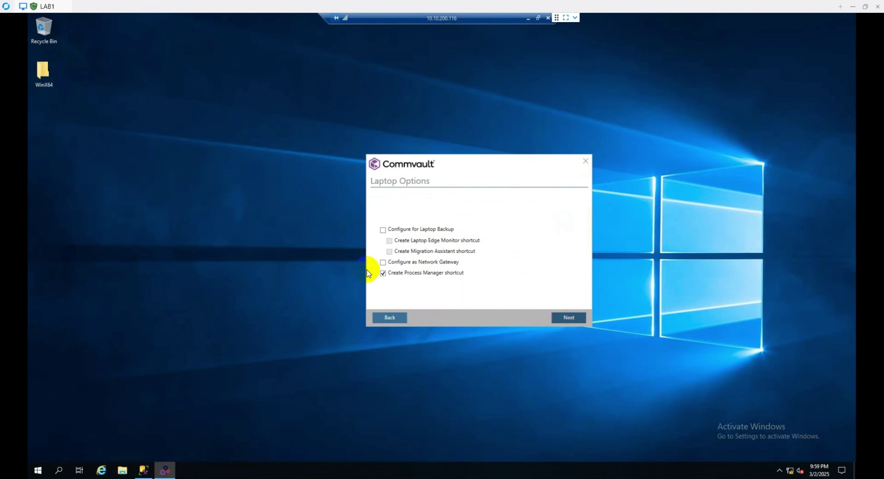
left_click(569, 322)
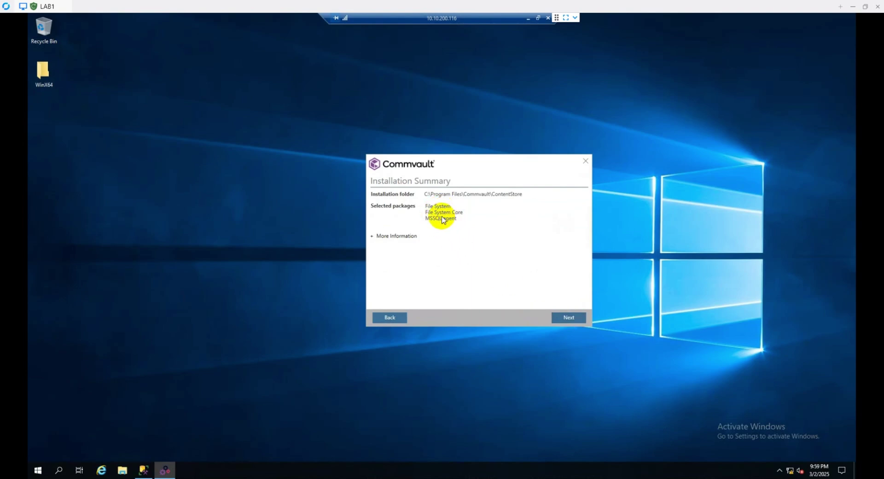
left_click(559, 318)
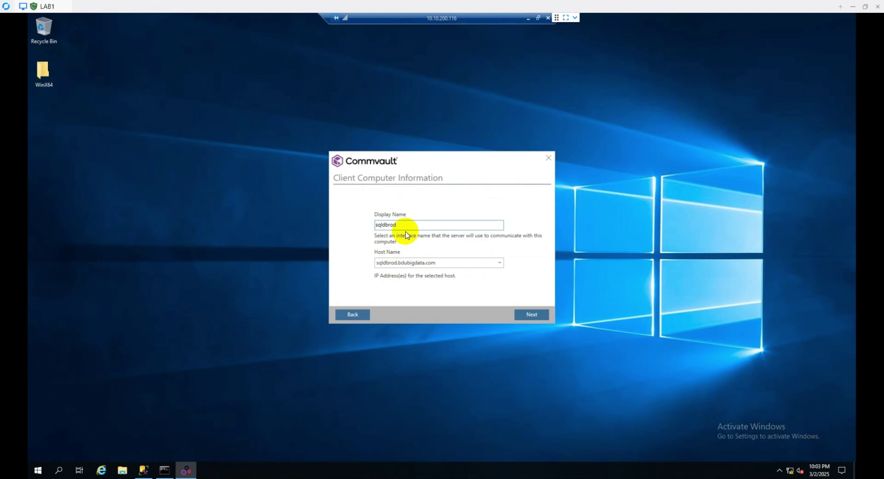
Step: Keep the sqldbrod display name and submit the CommServe server credentials
left_click(522, 313)
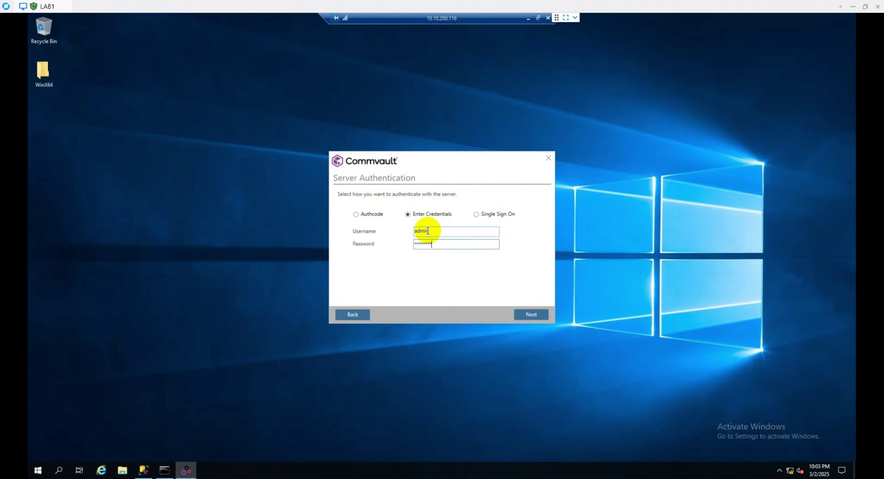
left_click(526, 314)
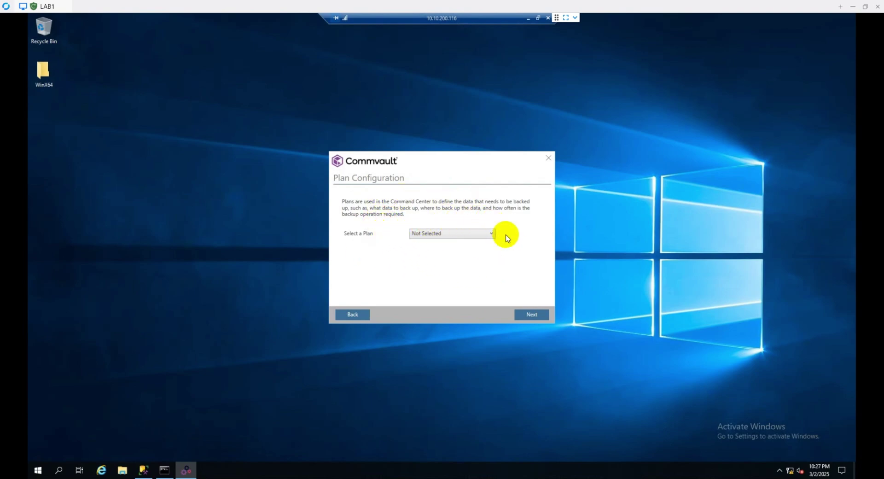
Step: Leave the plan unselected and proceed past Additional Configuration to install
left_click(536, 315)
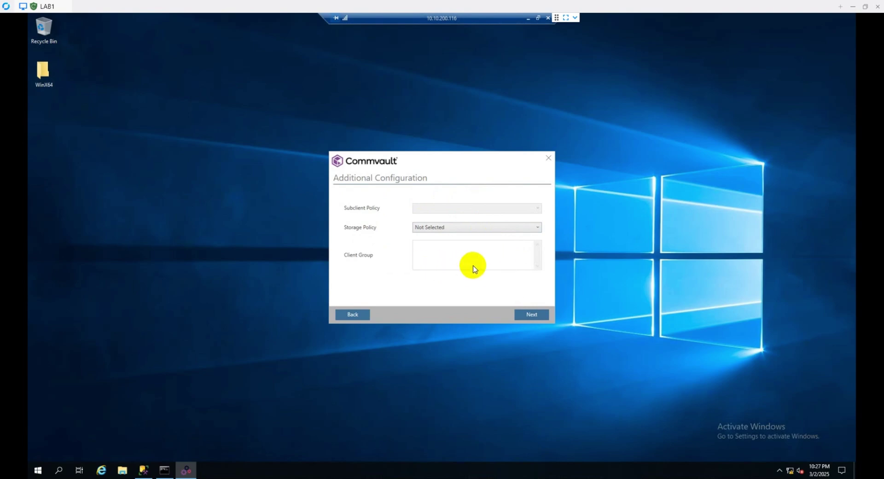
left_click(532, 315)
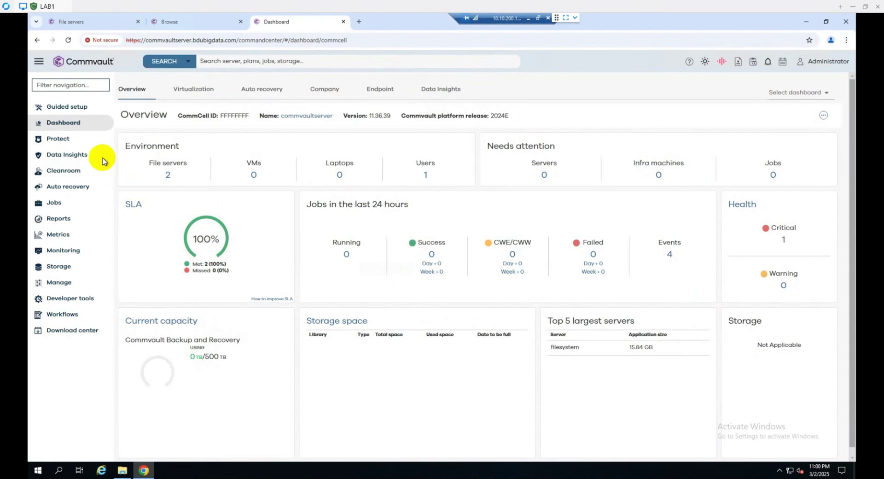
Step: Open Protect > Databases to list the SQLDBROD\SQLDBROD instance
left_click(72, 140)
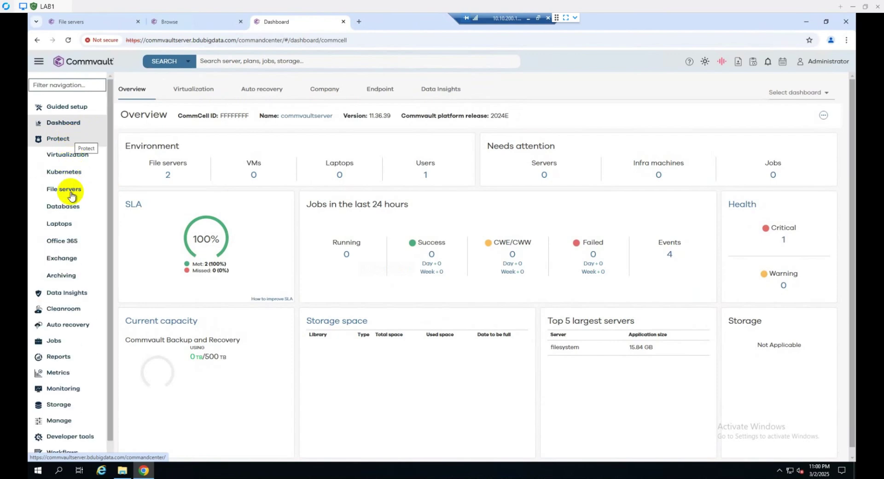
left_click(71, 208)
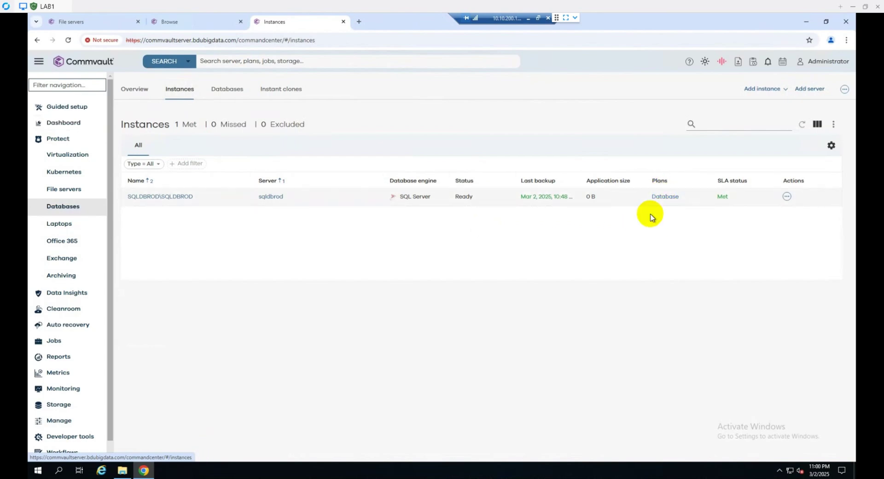
Step: Open the SQLDBROD\SQLDBROD instance, keep its Database plan, and expand Manage navigation
left_click(183, 199)
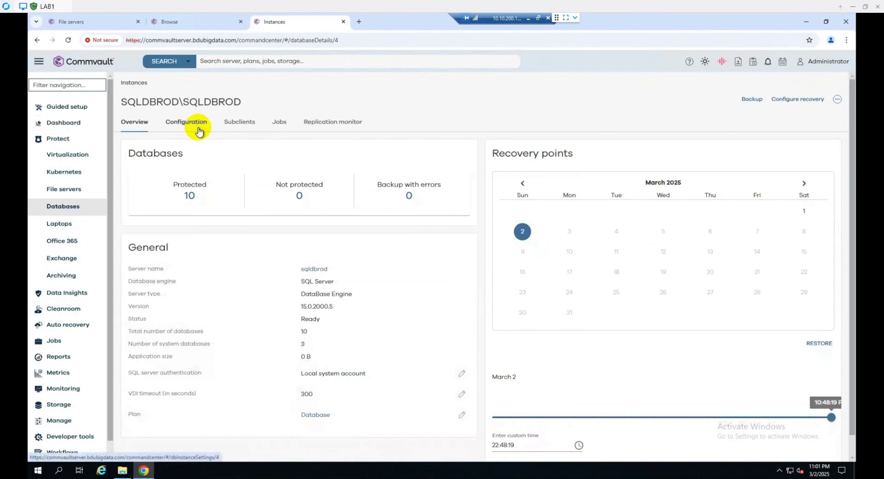
scroll(189, 166, "down", 1)
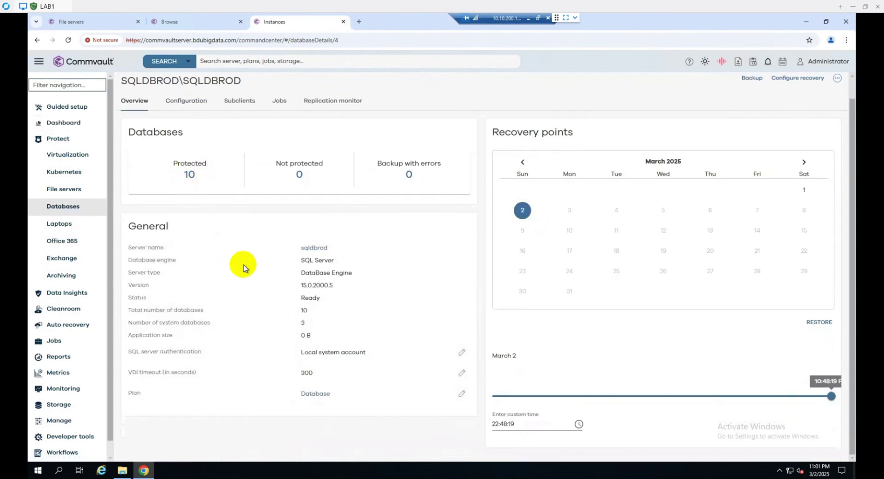
left_click(461, 394)
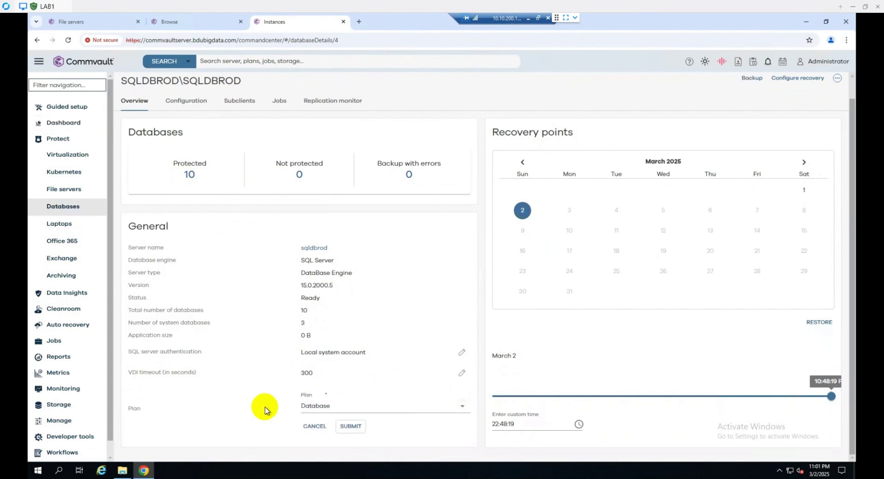
left_click(331, 412)
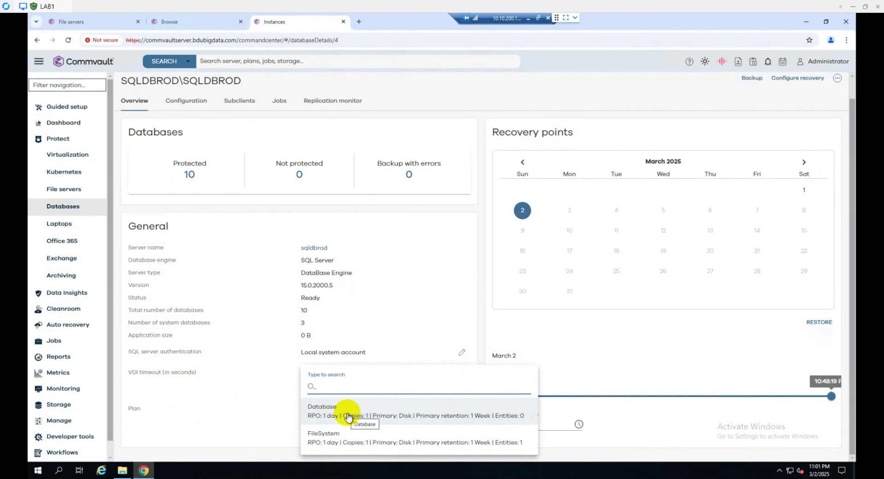
left_click(394, 248)
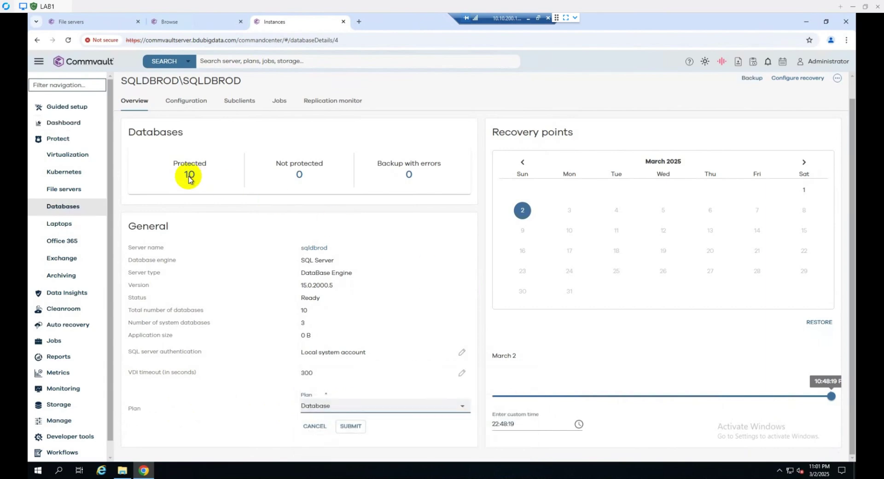
scroll(80, 365, "down", 1)
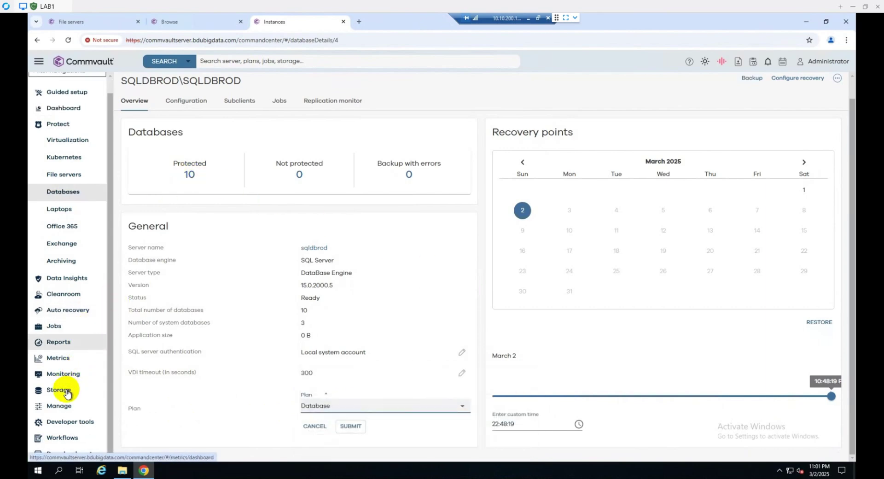
left_click(65, 407)
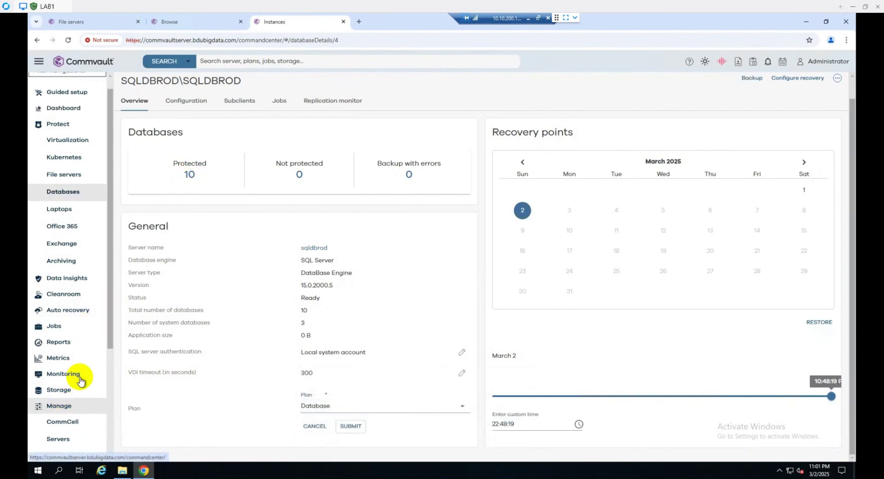
scroll(83, 322, "down", 5)
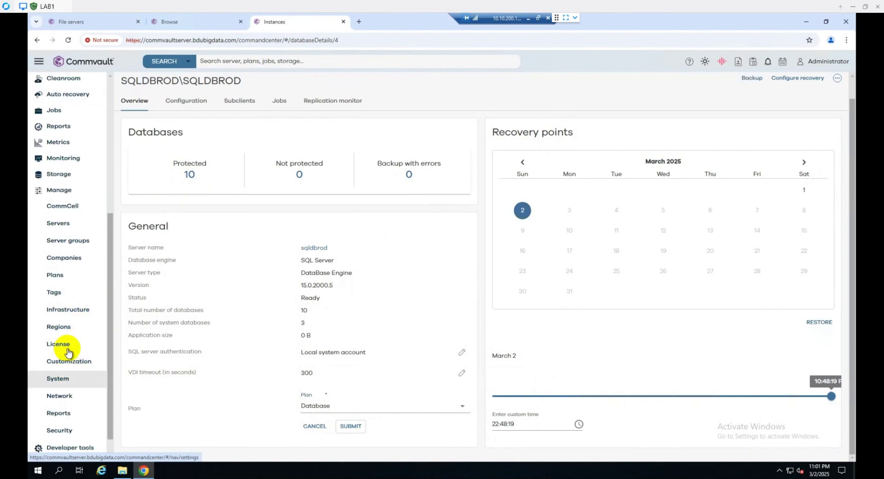
Step: Open the Database plan from the Plans list to review its daily 9:00 PM full backup schedule
left_click(62, 277)
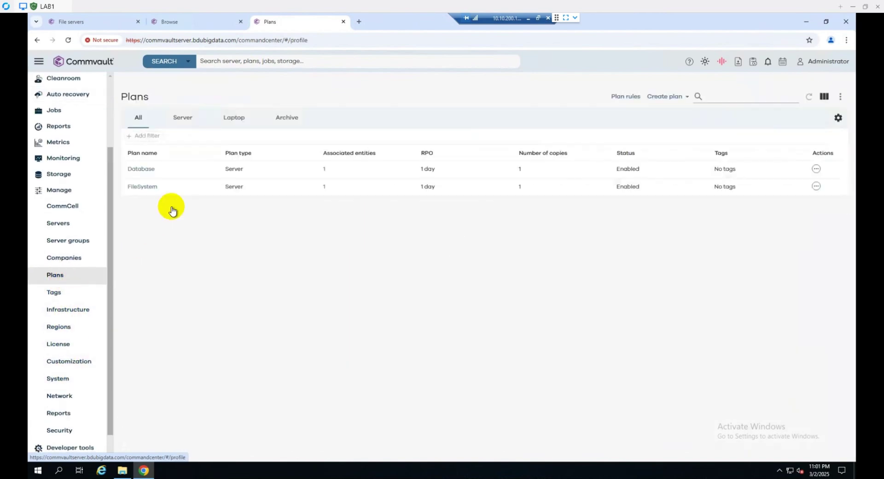
left_click(146, 169)
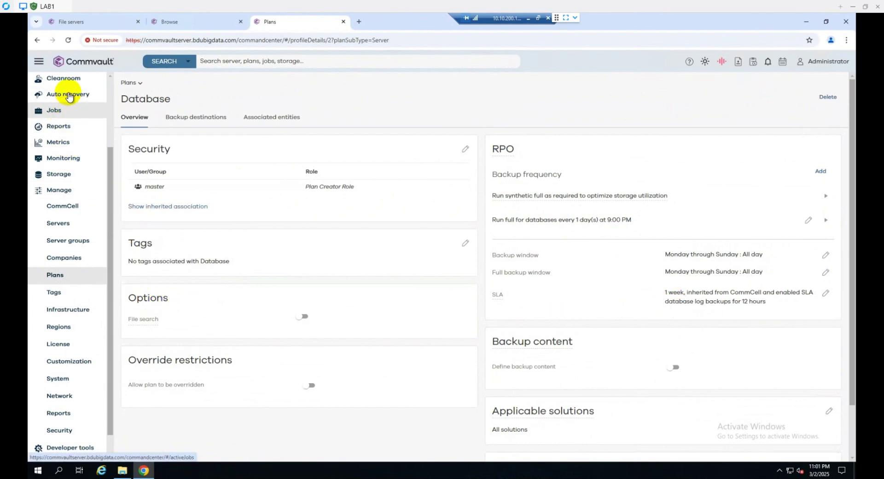
scroll(82, 122, "up", 2)
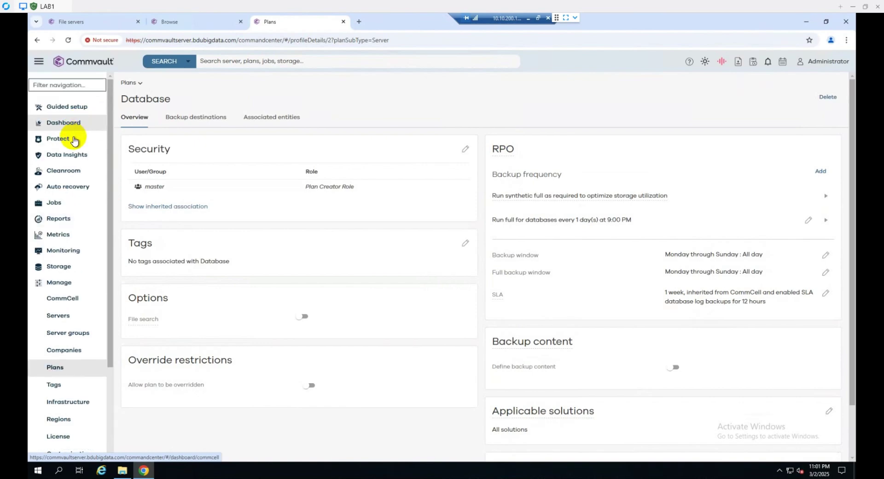
Step: Submit a full backup of the SQLDBROD\SQLDBROD instance from the Databases Instances list
left_click(70, 128)
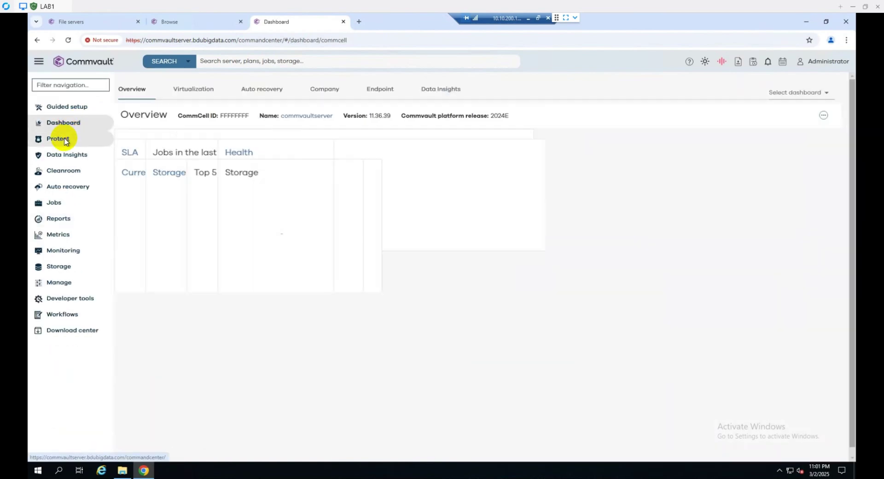
left_click(66, 140)
left_click(68, 207)
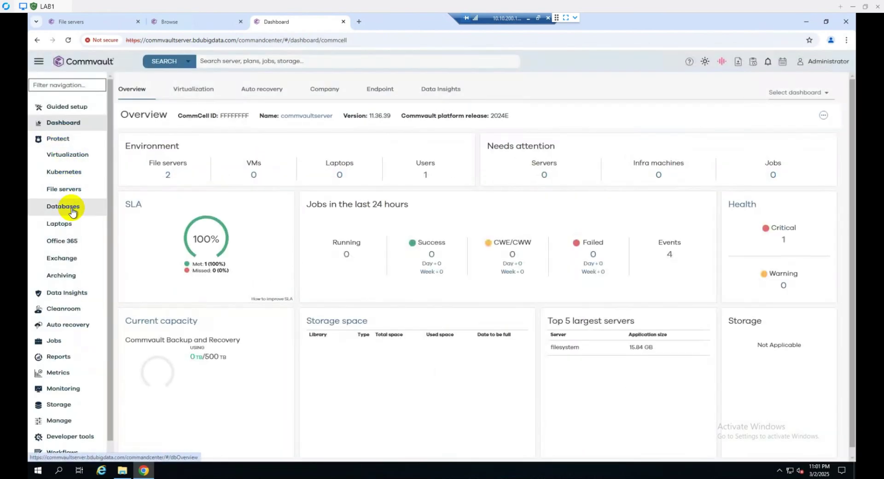
left_click(181, 90)
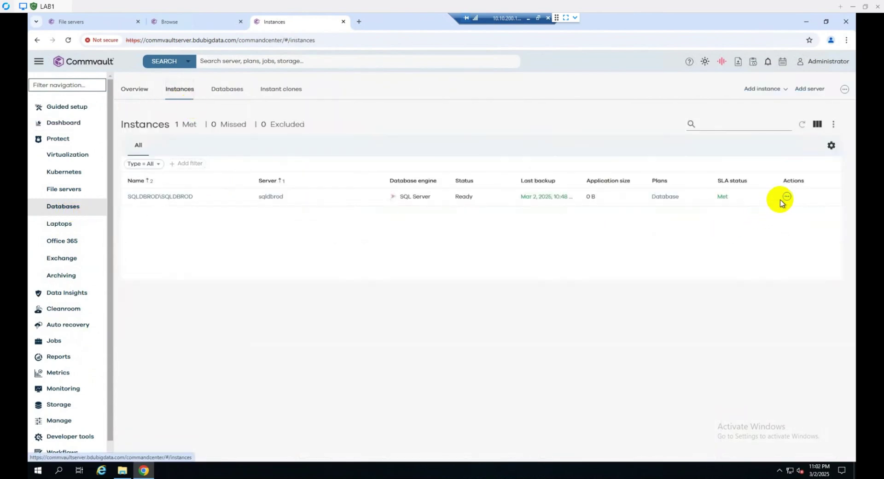
left_click(786, 198)
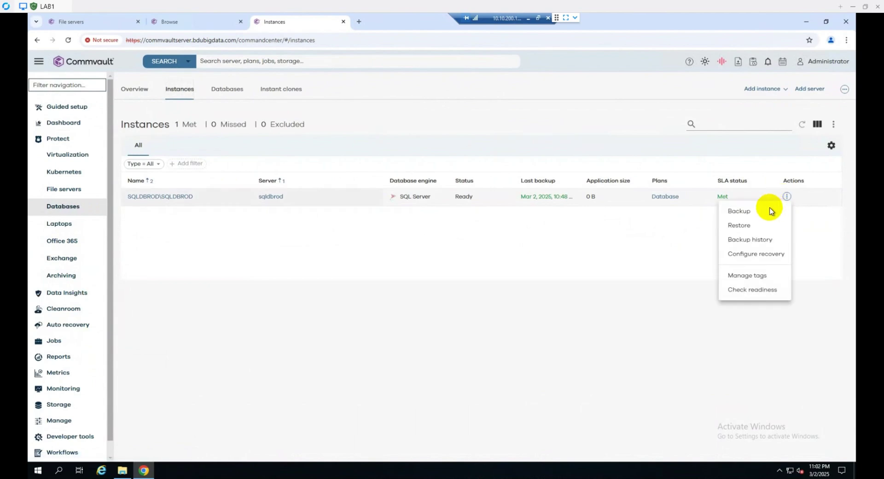
left_click(739, 211)
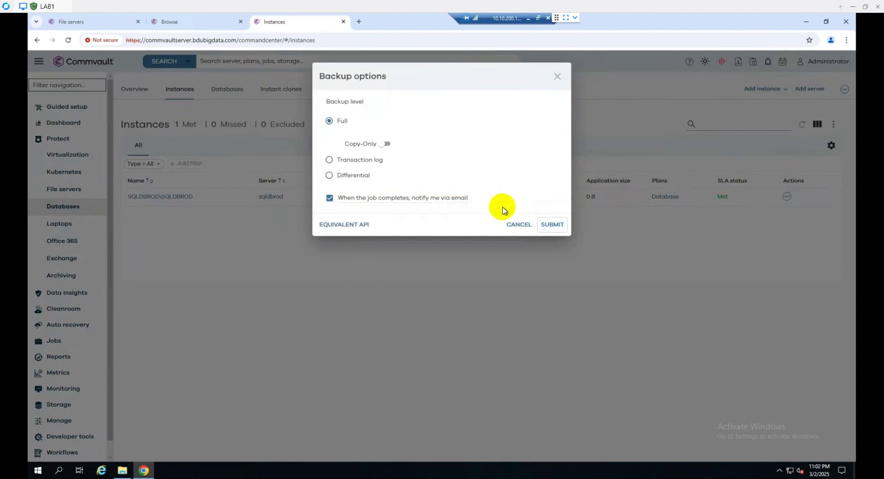
left_click(559, 226)
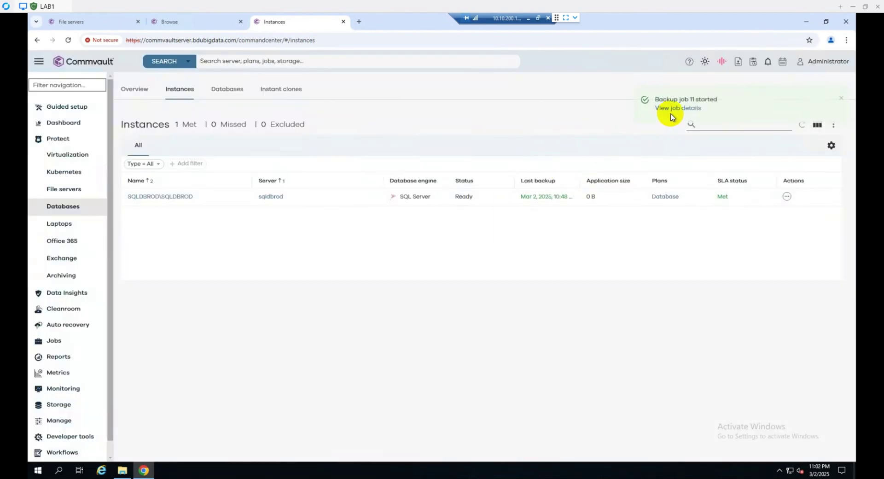
Step: Check backup job 11 for sqldbrod in the Active jobs list, still waiting at 0%
left_click(677, 108)
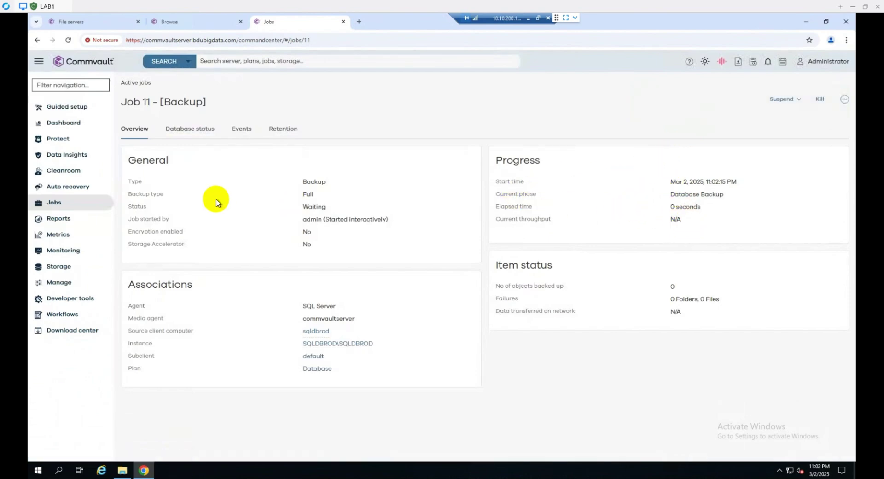
left_click(65, 205)
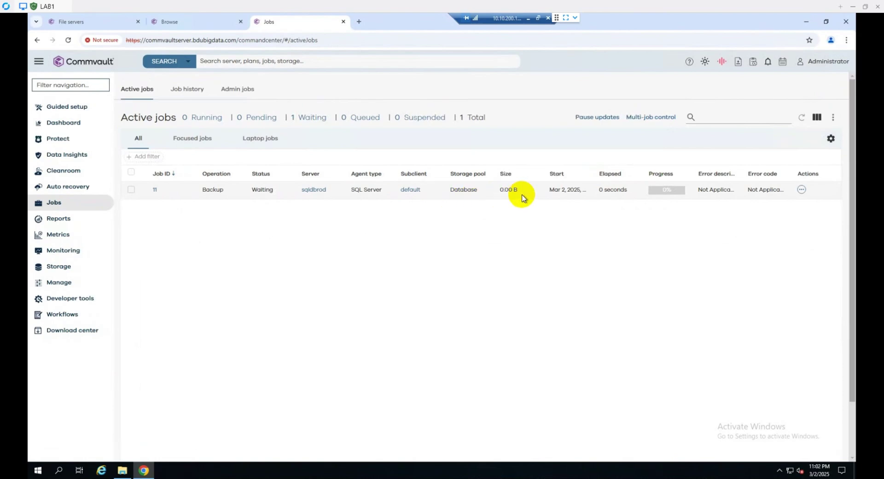
left_click(802, 191)
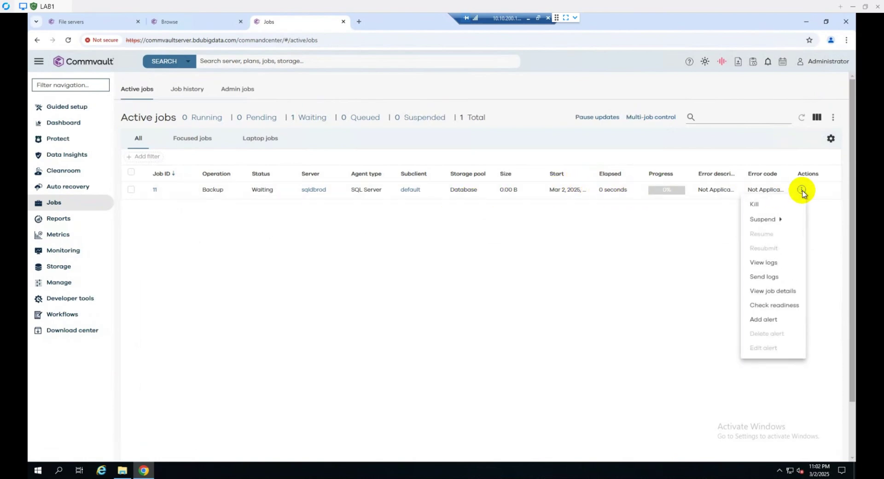
Step: Read job 11's log through the BACKUP DATABASE command and data transfer thread entries
left_click(777, 268)
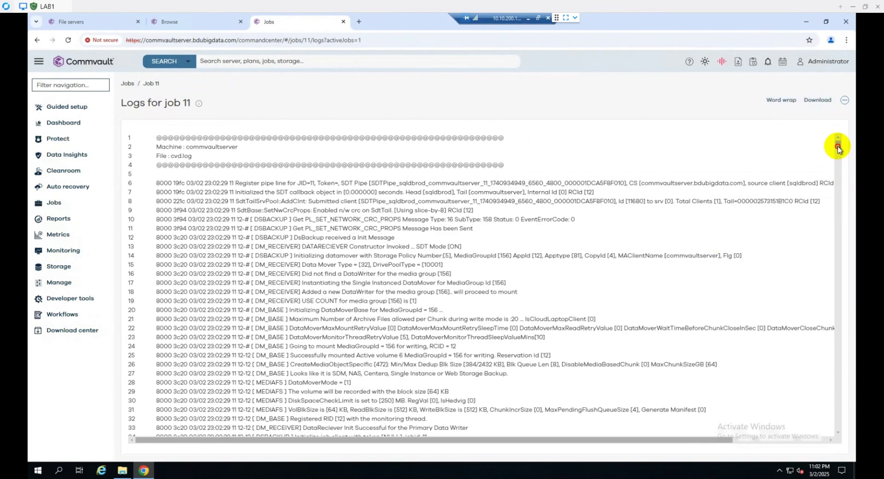
left_click_drag(838, 147, 836, 330)
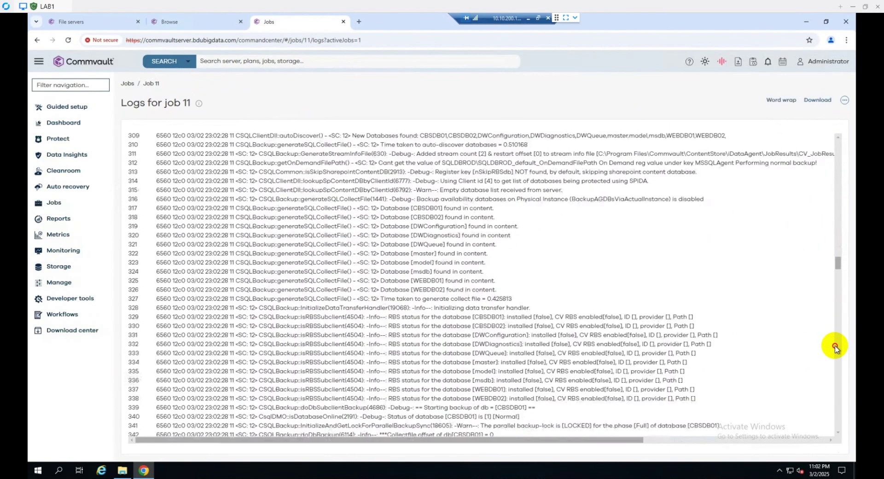
scroll(835, 348, "down", 5)
scroll(834, 361, "down", 3)
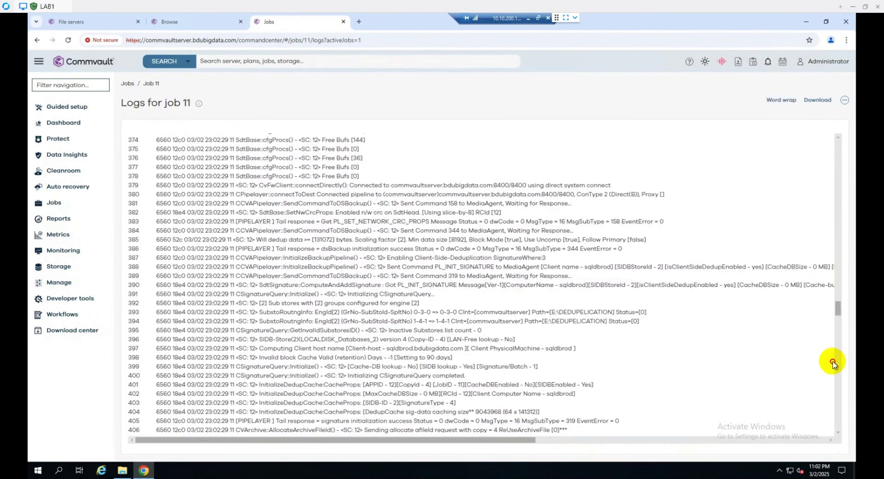
scroll(834, 368, "down", 1)
scroll(835, 373, "down", 1)
scroll(834, 382, "down", 1)
scroll(835, 392, "down", 1)
scroll(834, 396, "down", 2)
scroll(834, 403, "down", 2)
scroll(835, 410, "down", 2)
scroll(837, 417, "down", 2)
scroll(836, 418, "down", 2)
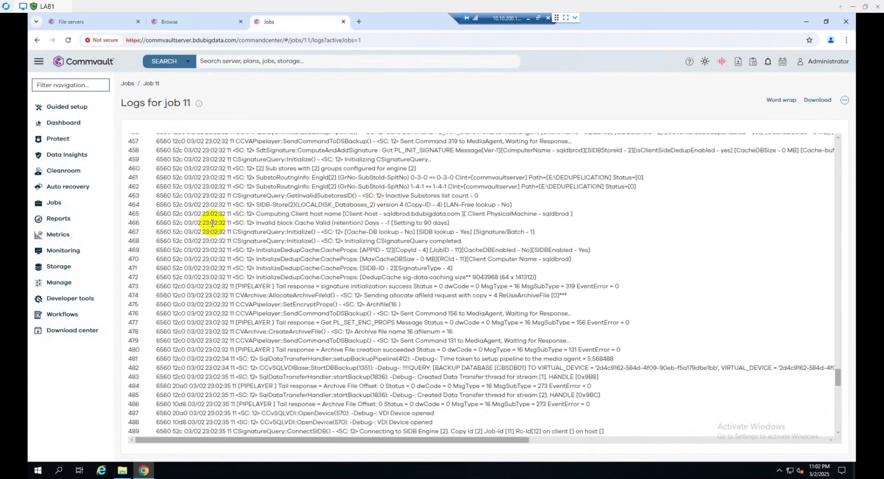
Step: Confirm in Job history that job 11 completed: 112.31 MB in 29 seconds
left_click(69, 208)
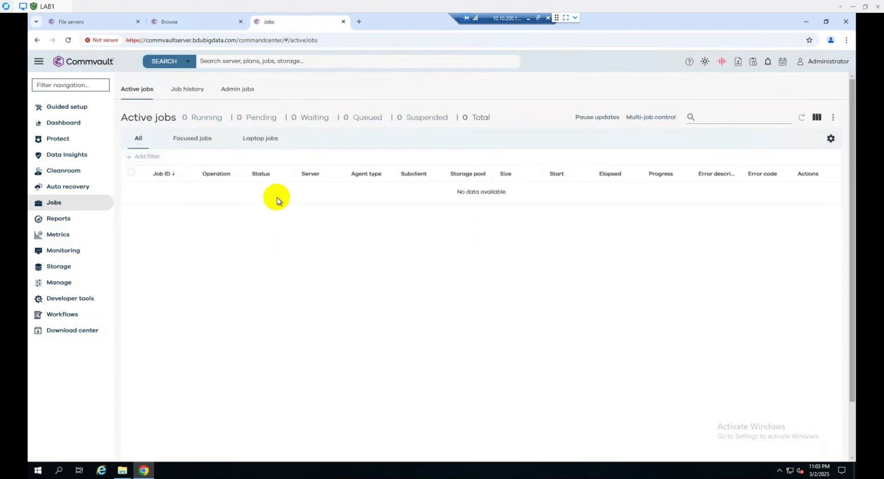
left_click(181, 91)
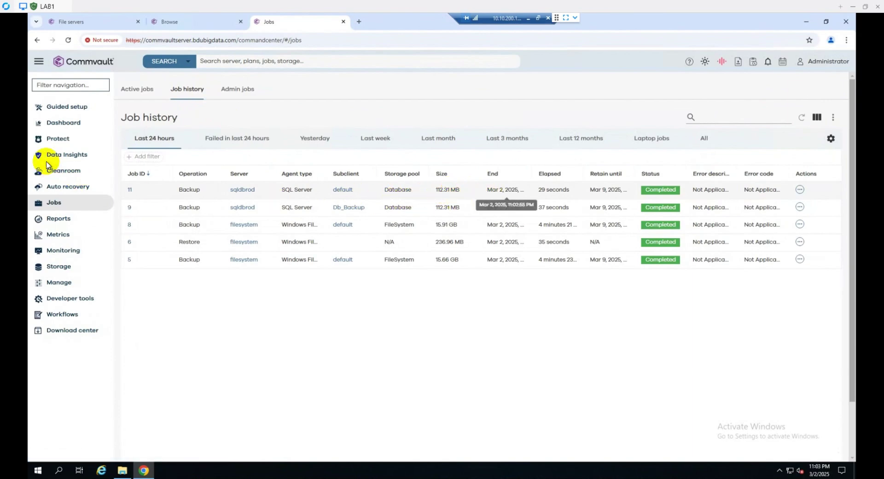
left_click(64, 143)
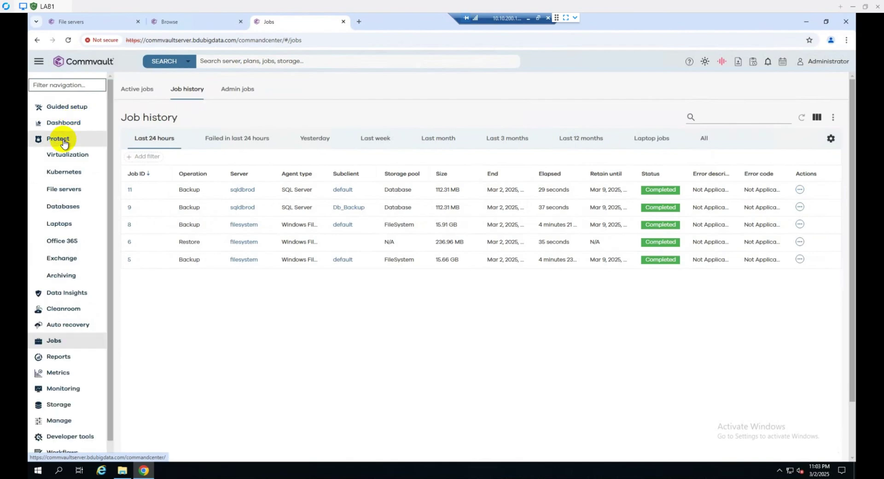
Step: List the seven SQLDBROD databases under the Database plan, last backed up Mar 2, 2025, 11:02 PM
left_click(68, 205)
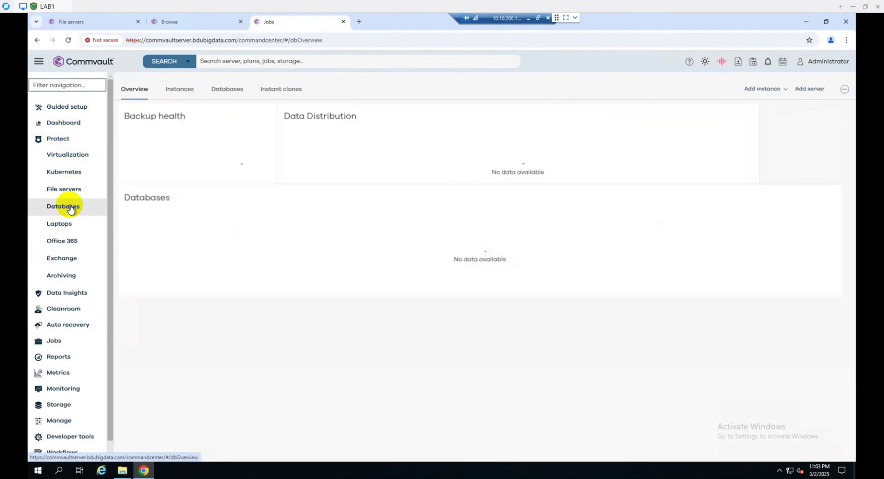
left_click(182, 91)
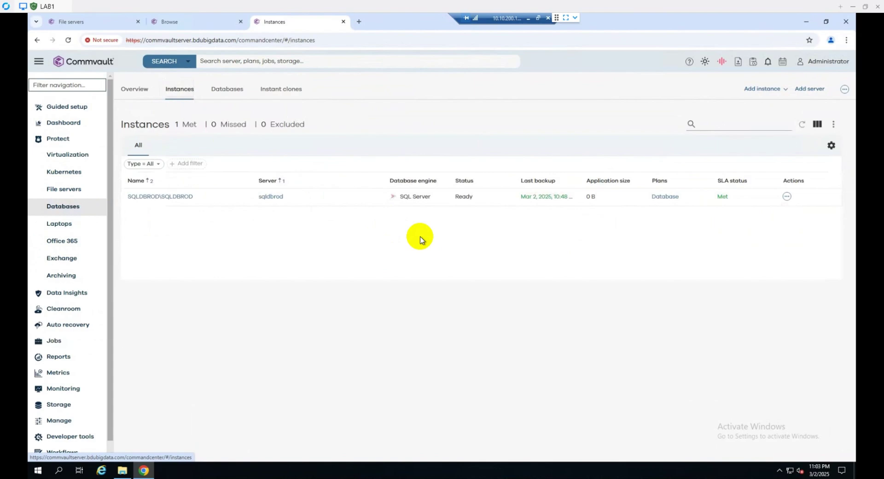
left_click(230, 91)
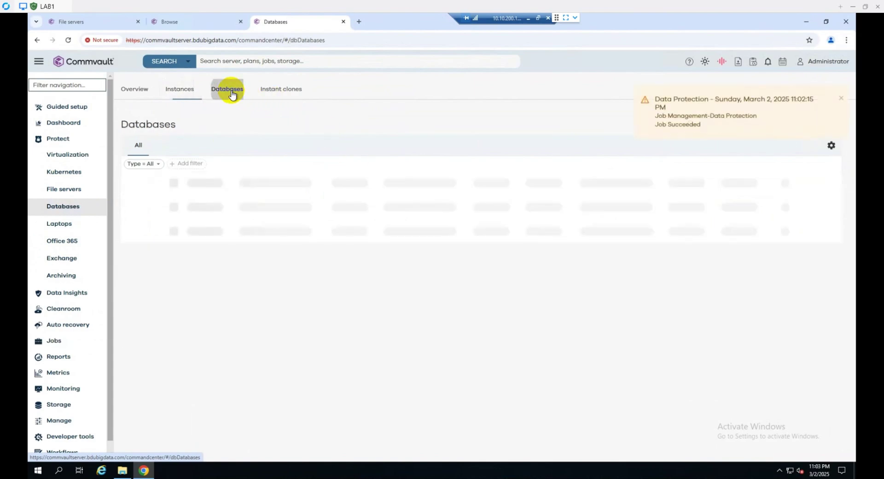